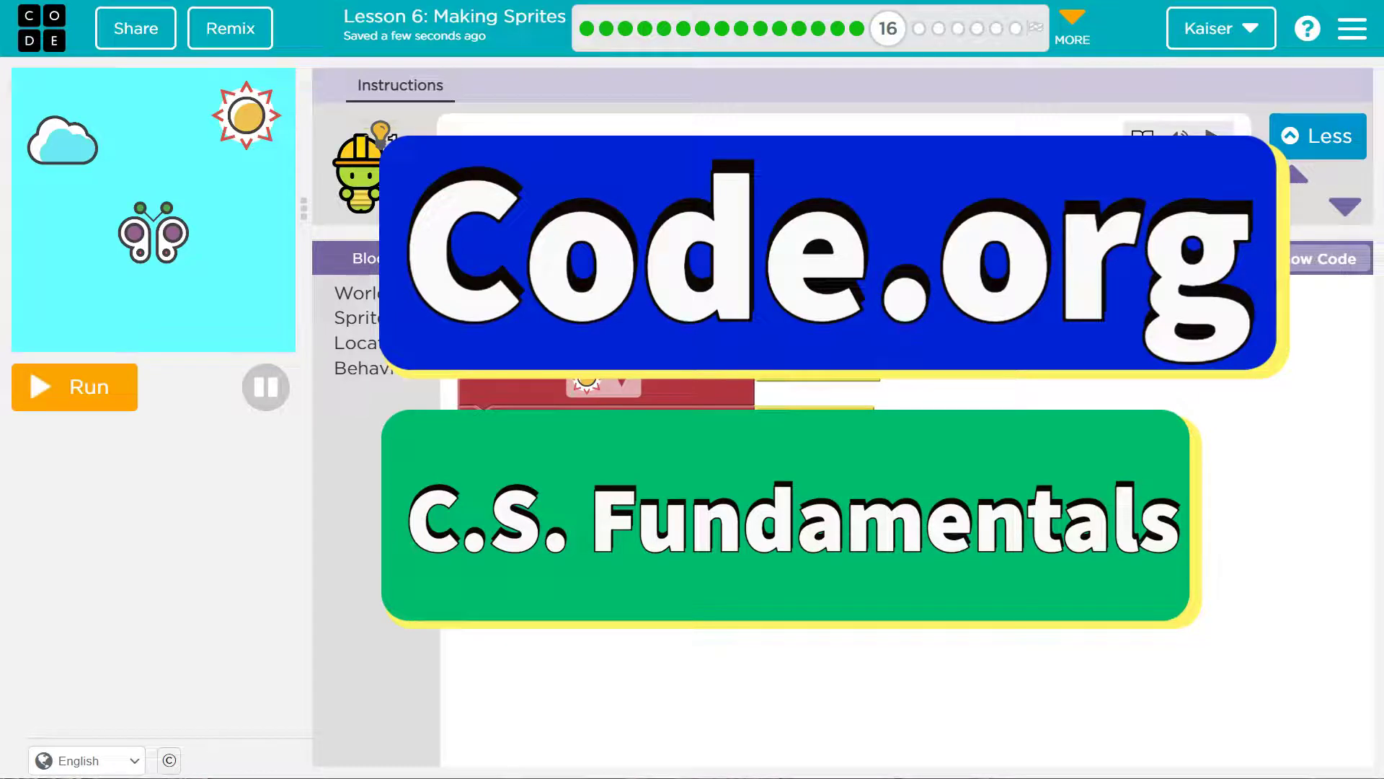
pyautogui.scroll(-1, 1010, 174)
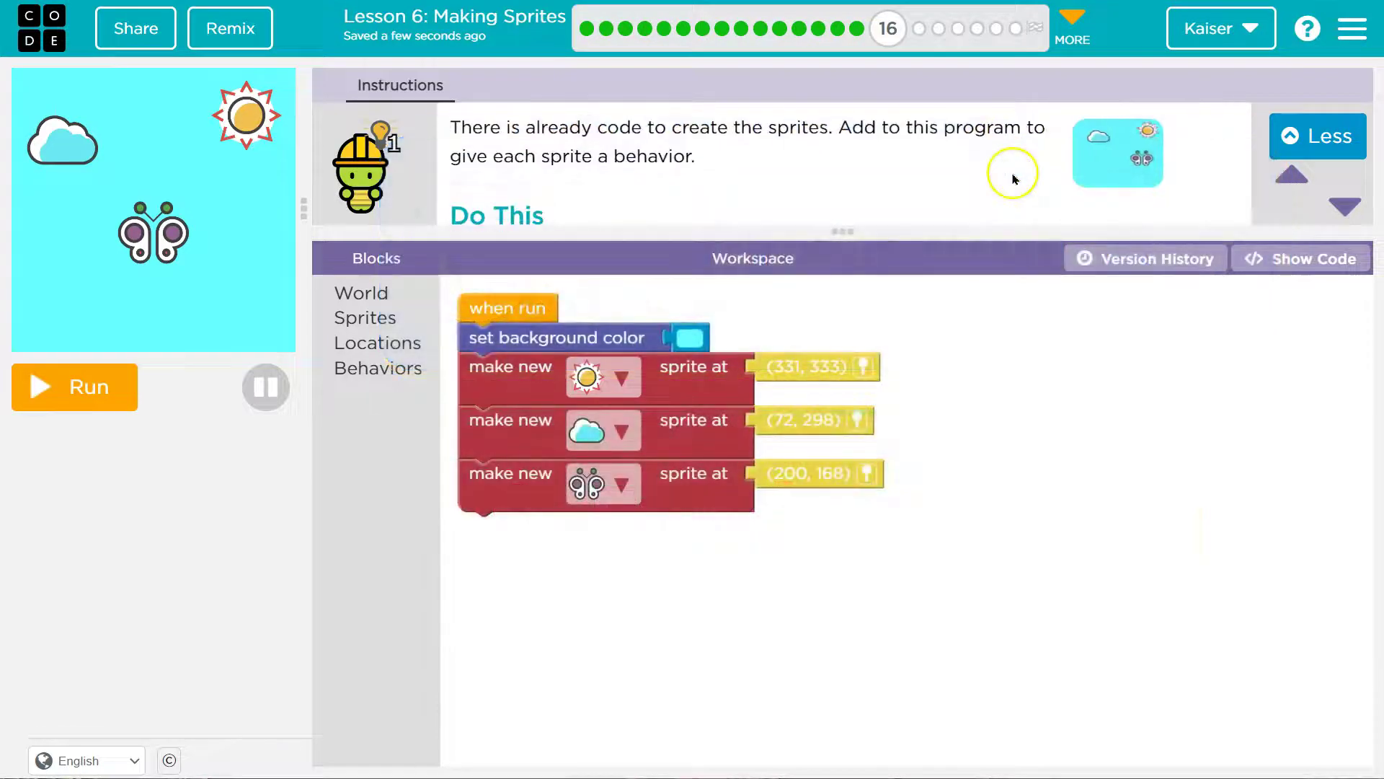
pyautogui.scroll(-2, 811, 206)
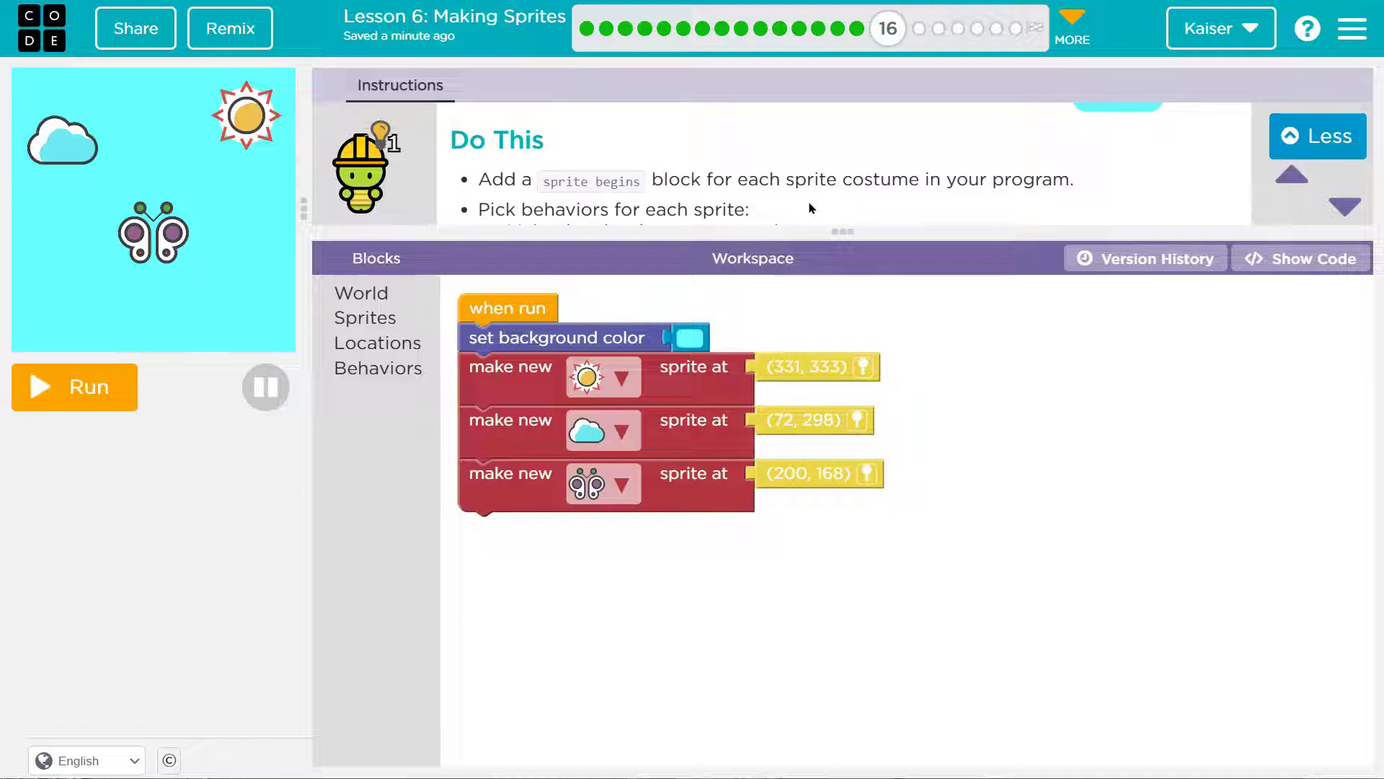
pyautogui.scroll(-2, 811, 208)
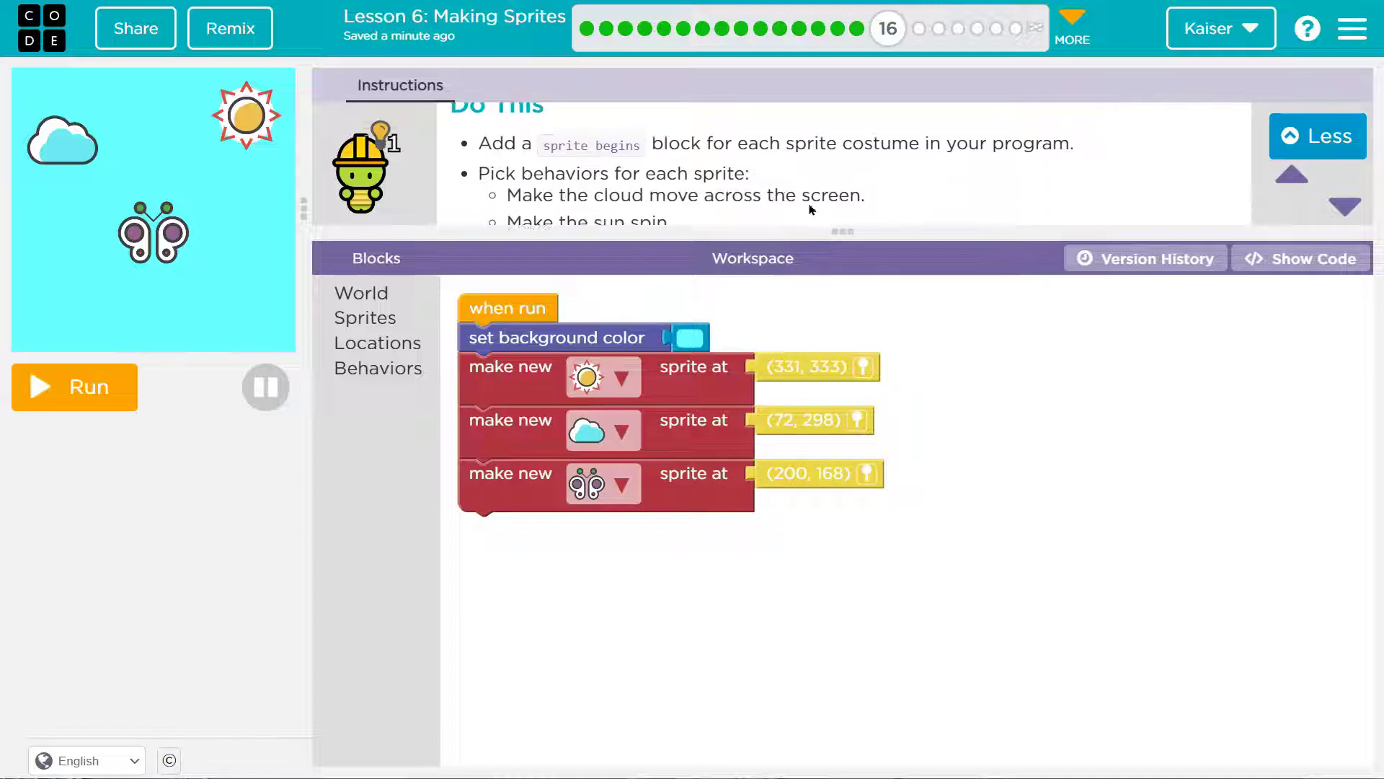
# Place three 'sprite begins' blocks from Behaviors beneath the make-new-sprite blocks
pyautogui.click(367, 324)
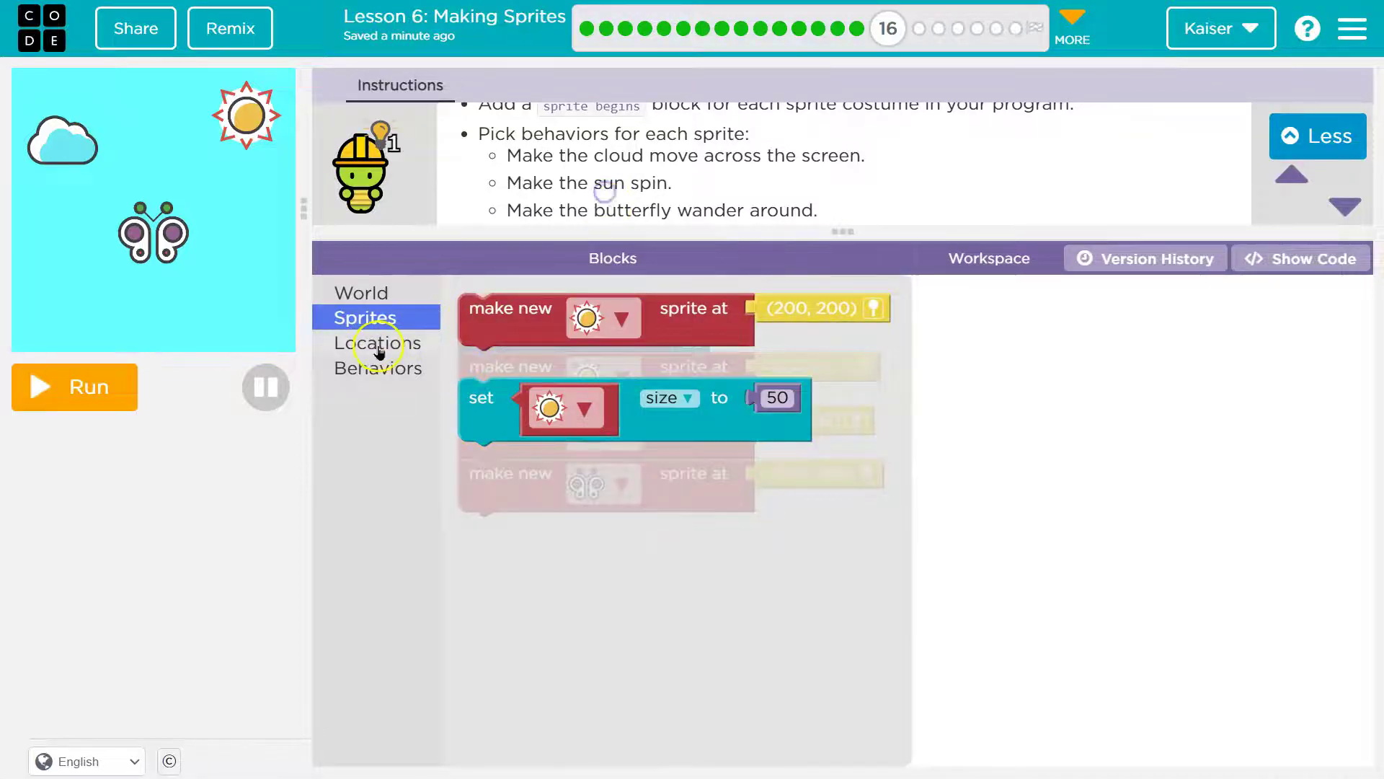
pyautogui.click(377, 367)
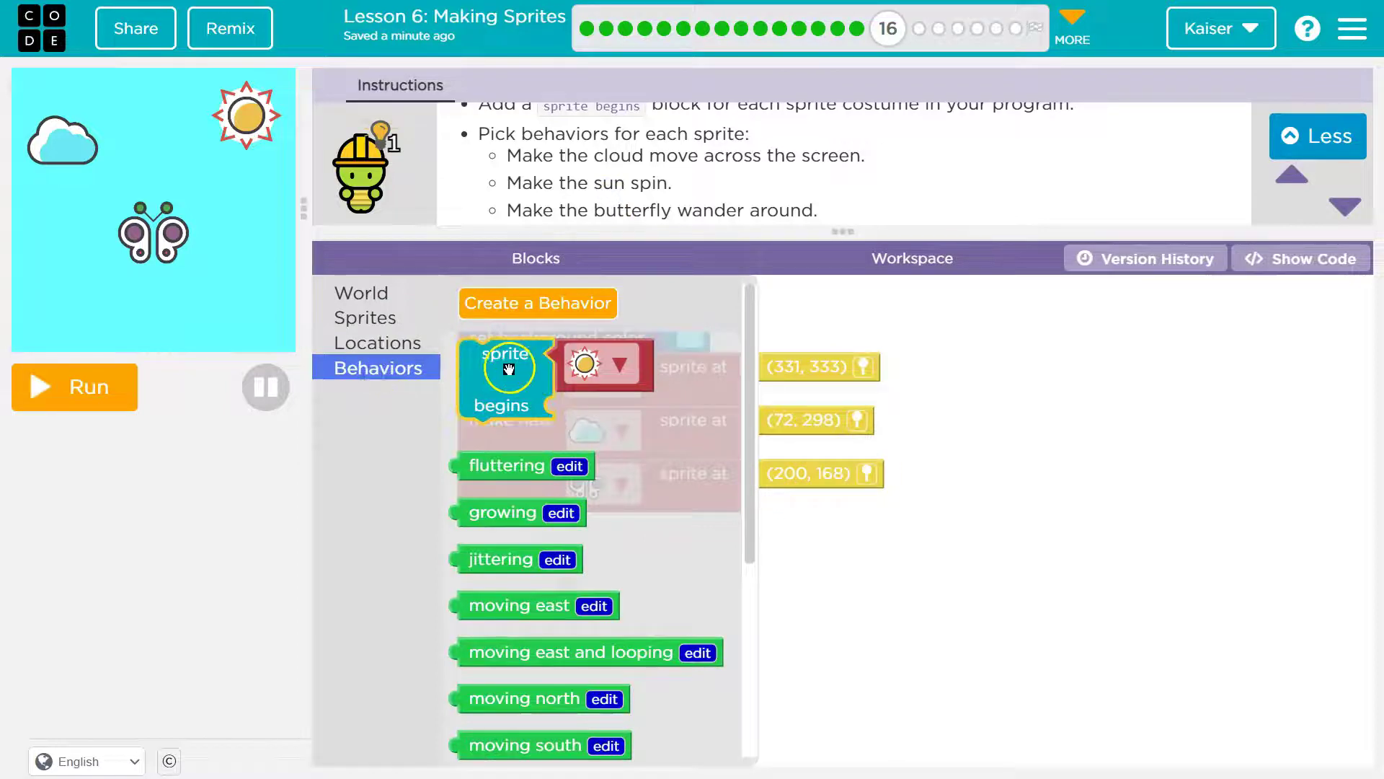
pyautogui.moveTo(508, 369); pyautogui.dragTo(502, 545)
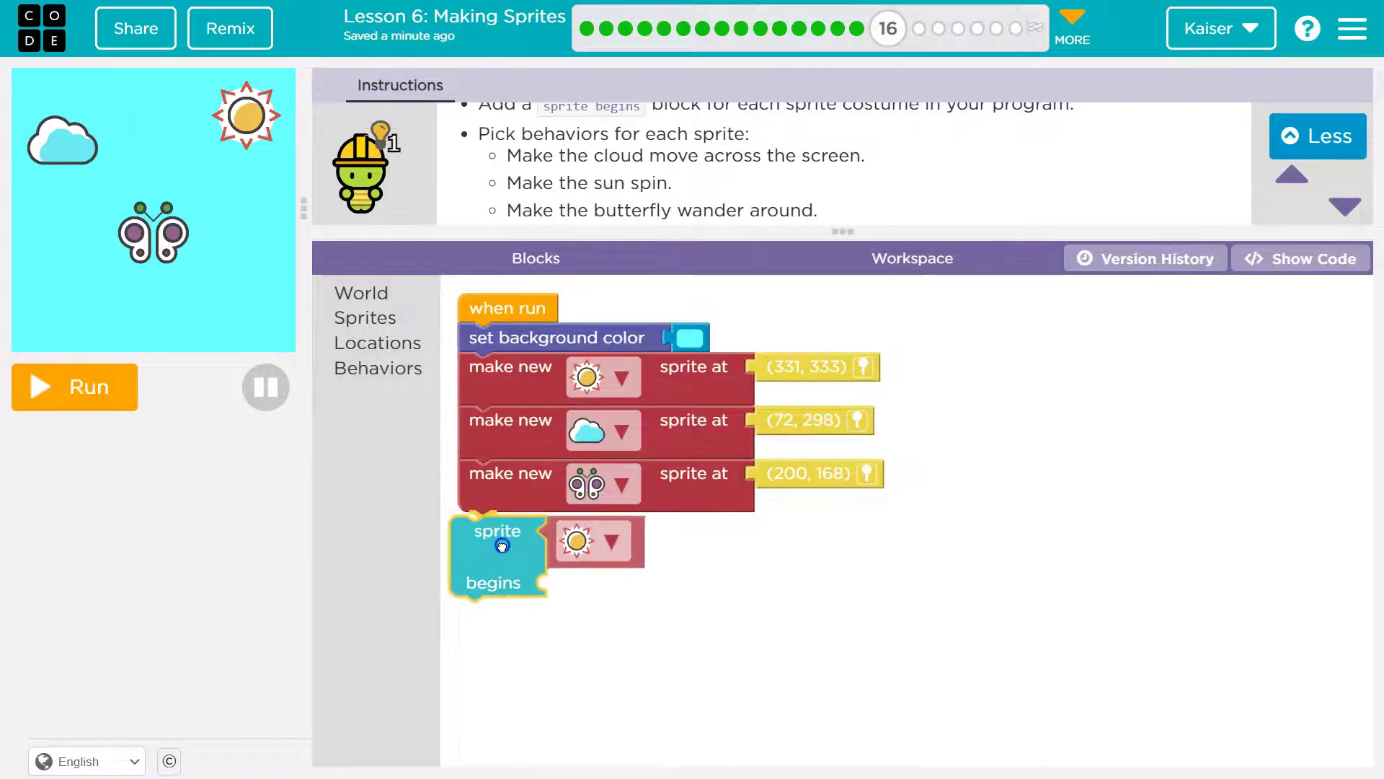
pyautogui.click(379, 369)
pyautogui.moveTo(503, 374); pyautogui.dragTo(464, 653)
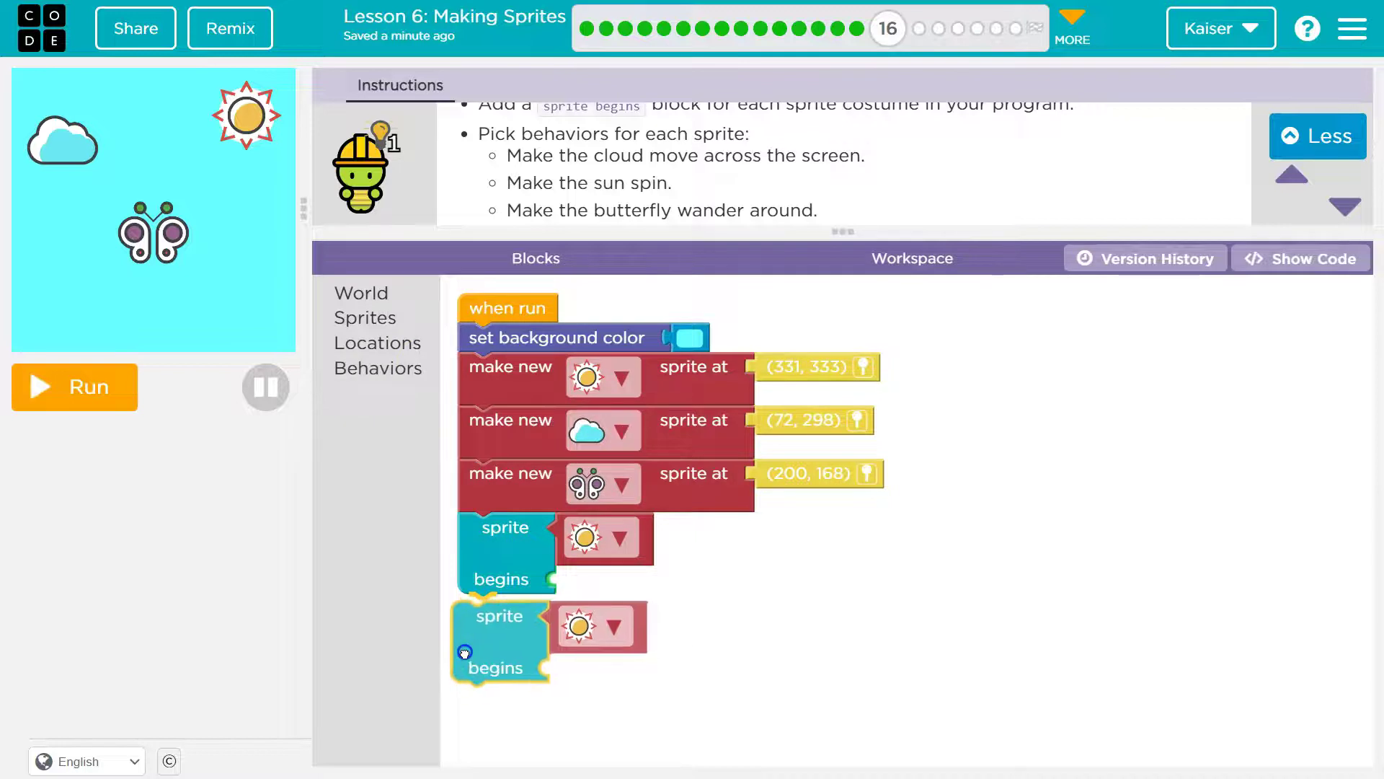
pyautogui.click(377, 369)
pyautogui.moveTo(504, 373)
pyautogui.mouseDown()
pyautogui.moveTo(499, 749)
pyautogui.moveTo(472, 704)
pyautogui.mouseUp()
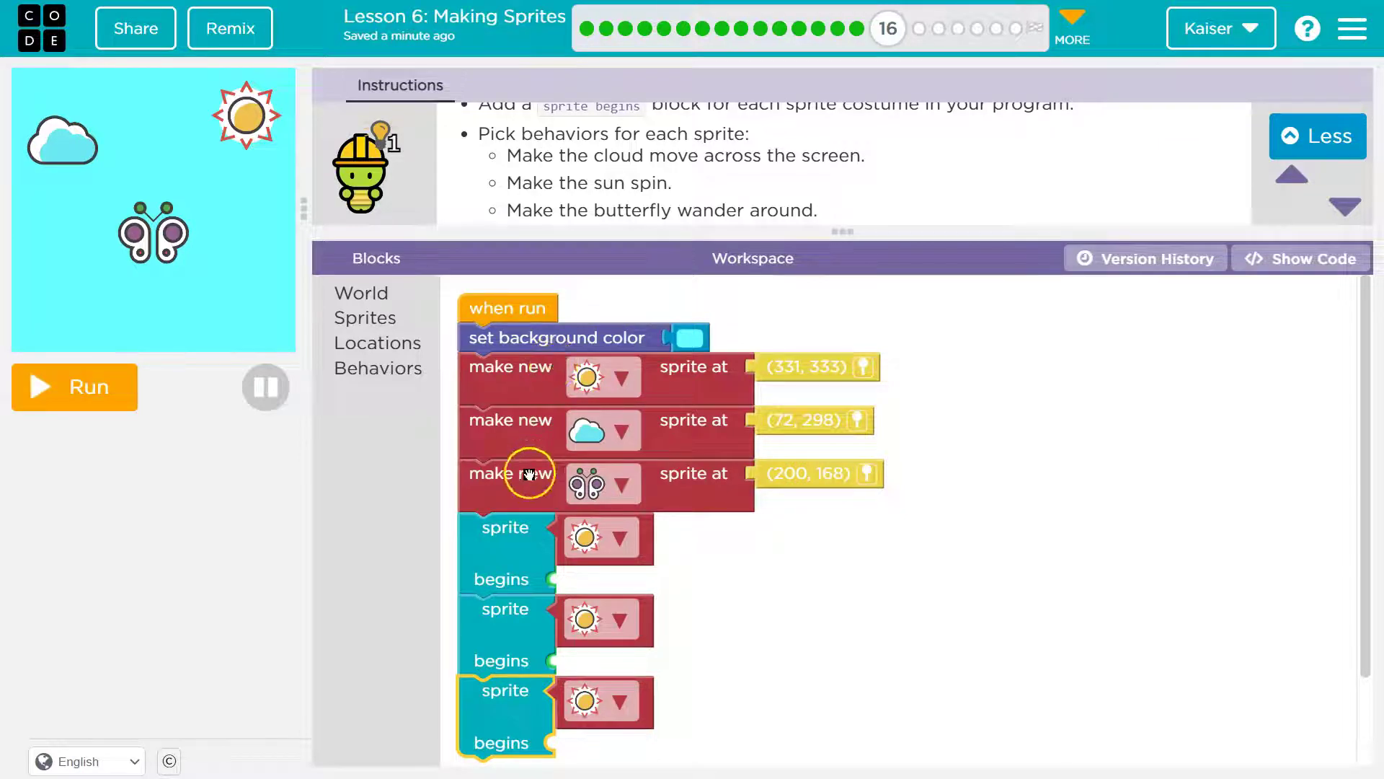
pyautogui.click(584, 541)
pyautogui.click(590, 537)
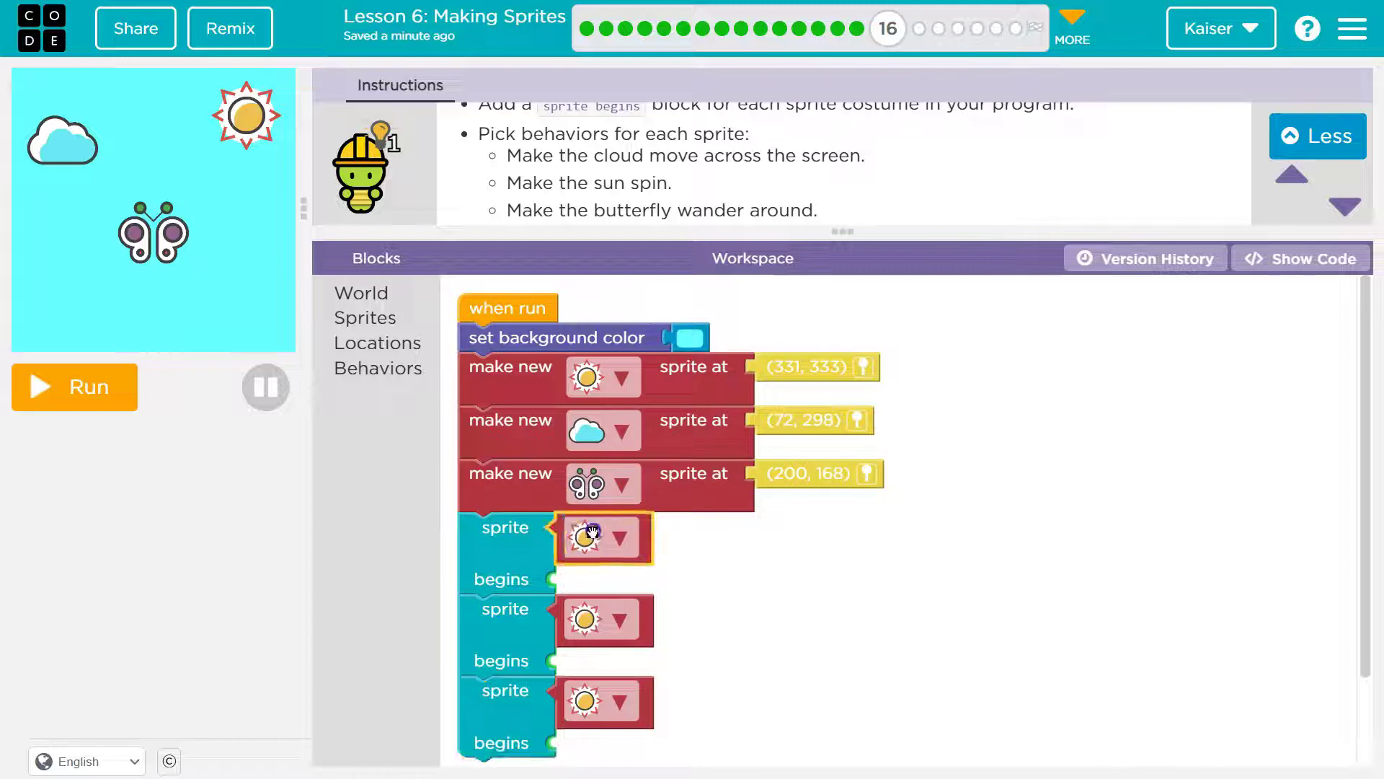
pyautogui.moveTo(504, 532)
pyautogui.mouseDown()
pyautogui.moveTo(518, 378)
pyautogui.moveTo(496, 372)
pyautogui.mouseUp()
pyautogui.click(511, 625)
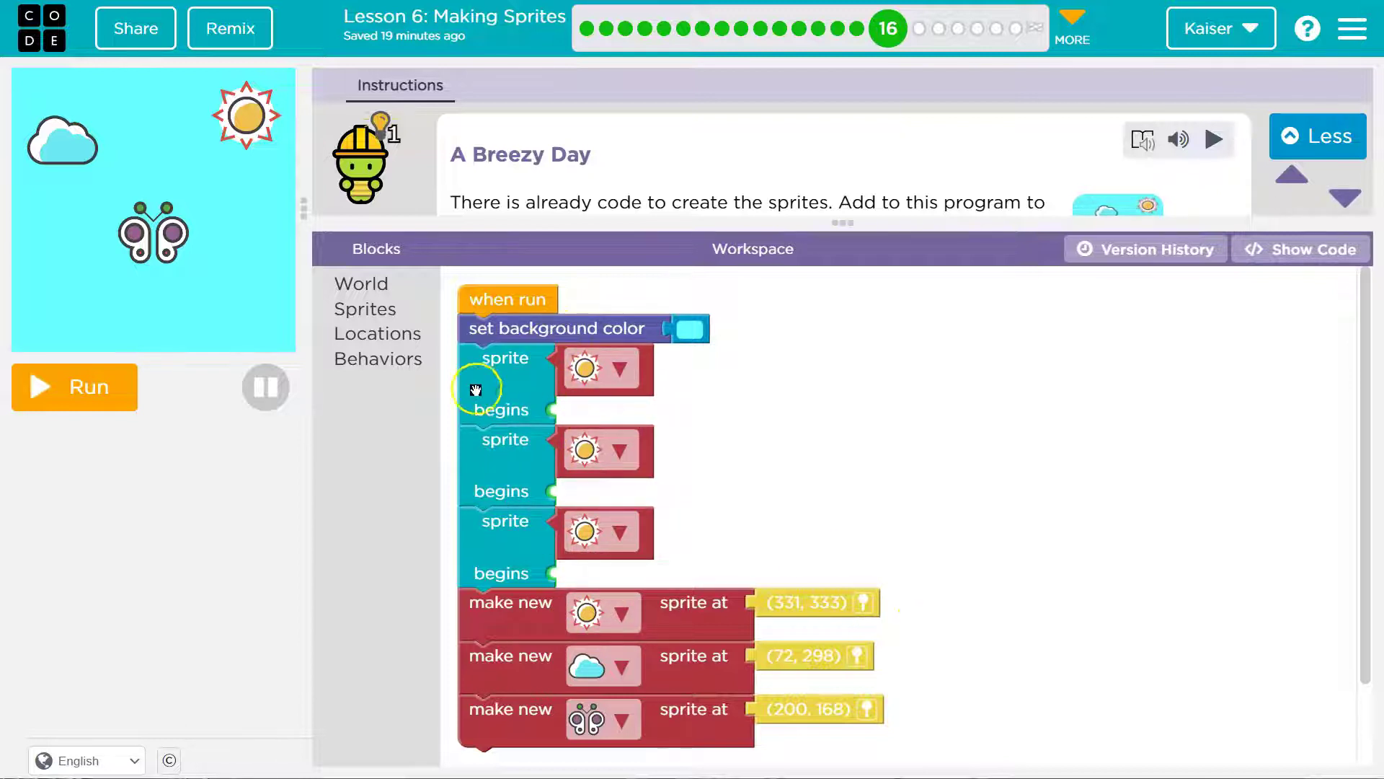
pyautogui.click(519, 437)
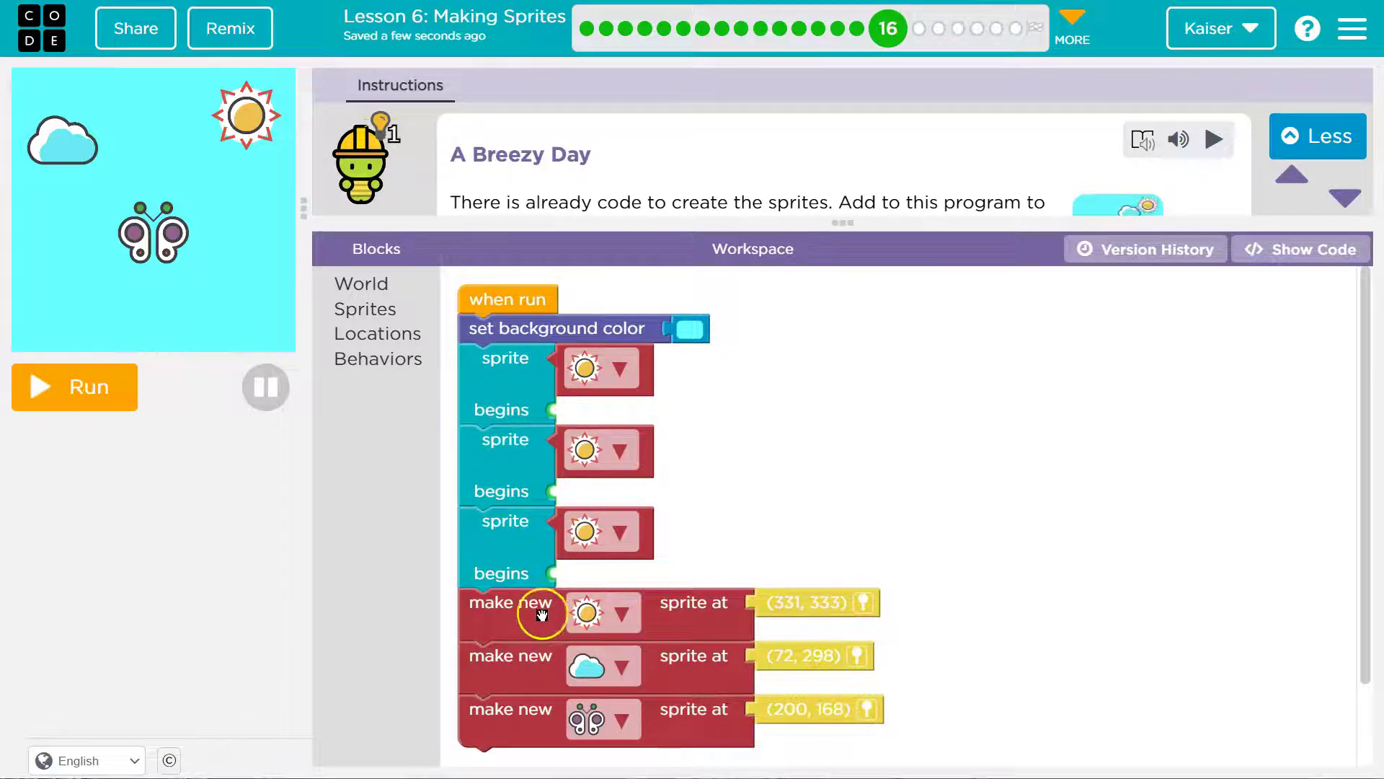
pyautogui.moveTo(532, 604); pyautogui.dragTo(520, 364)
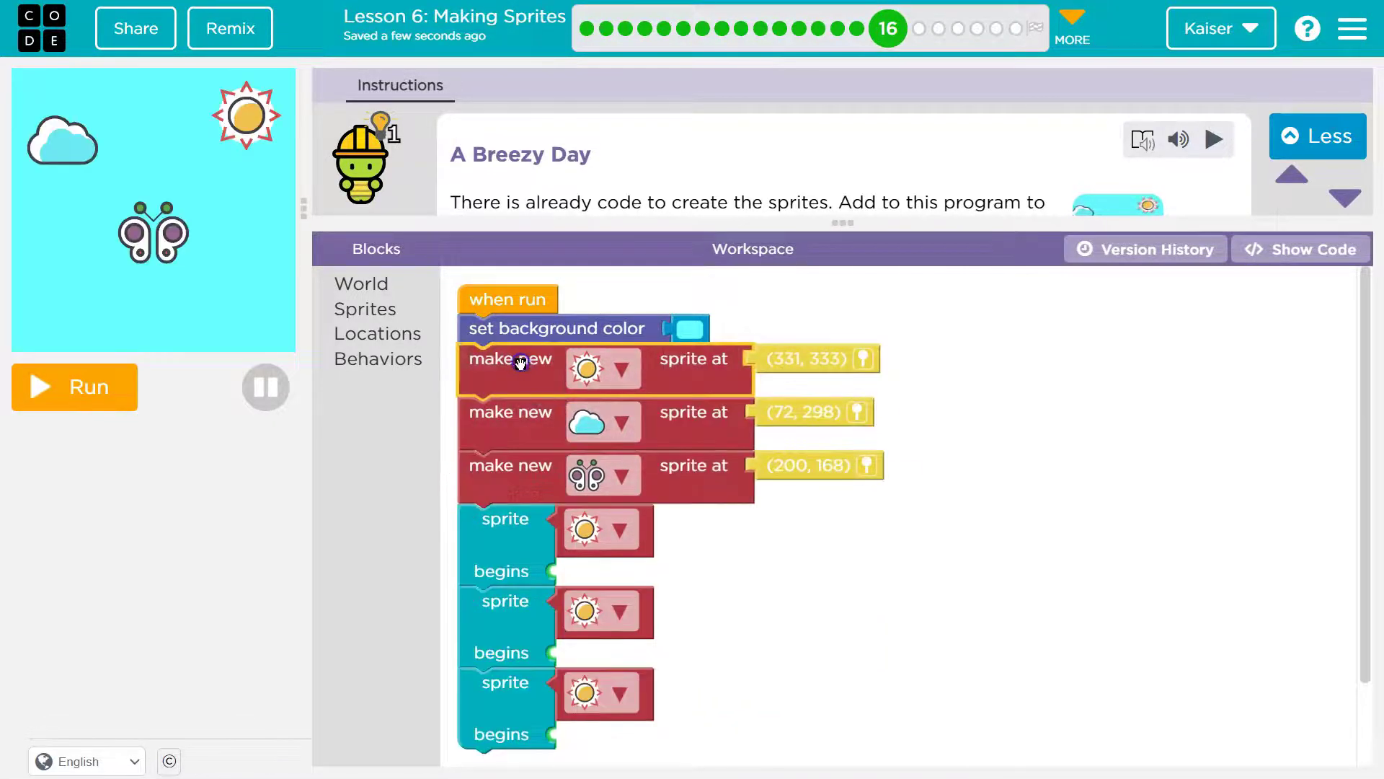
pyautogui.scroll(-3, 576, 176)
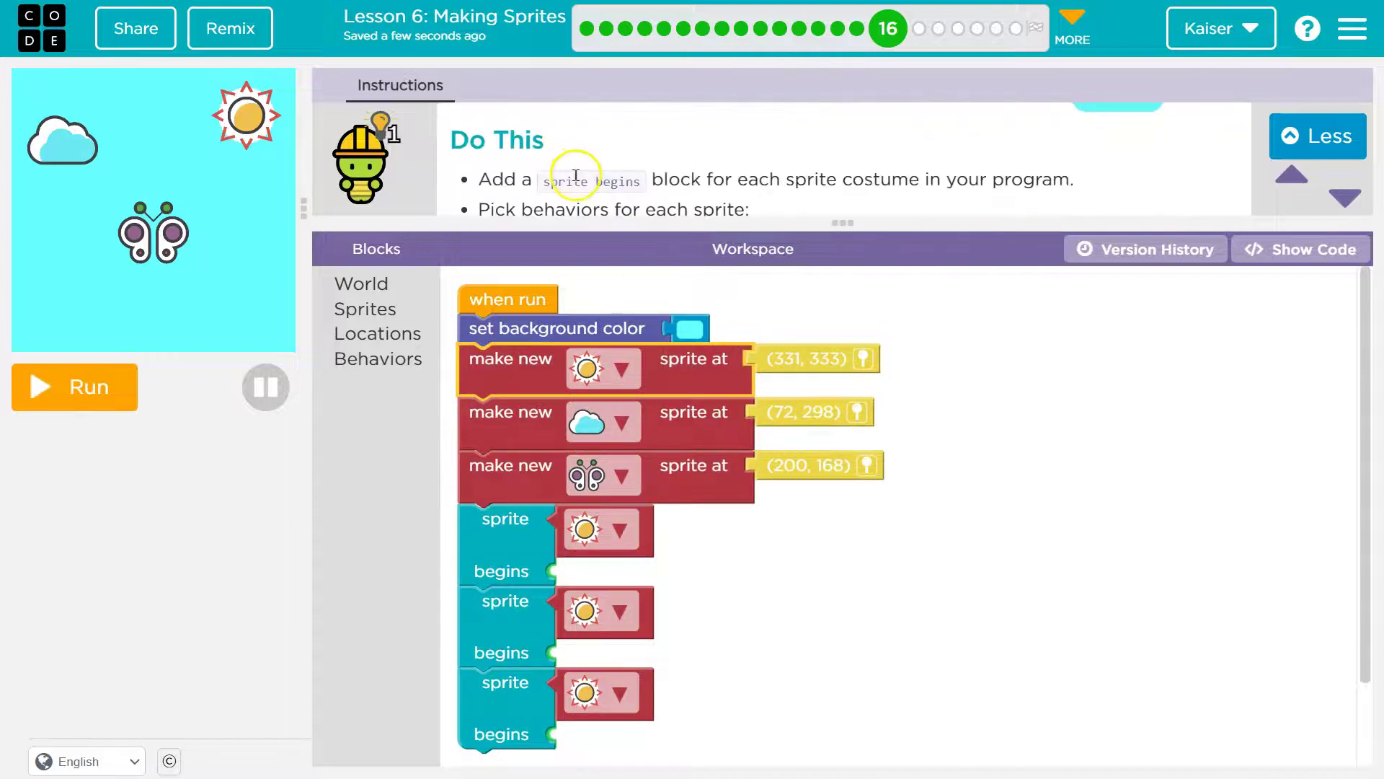
pyautogui.scroll(-2, 579, 190)
# Set the three begins blocks' costumes to cloud, sun and butterfly
pyautogui.moveTo(586, 227); pyautogui.dragTo(585, 238)
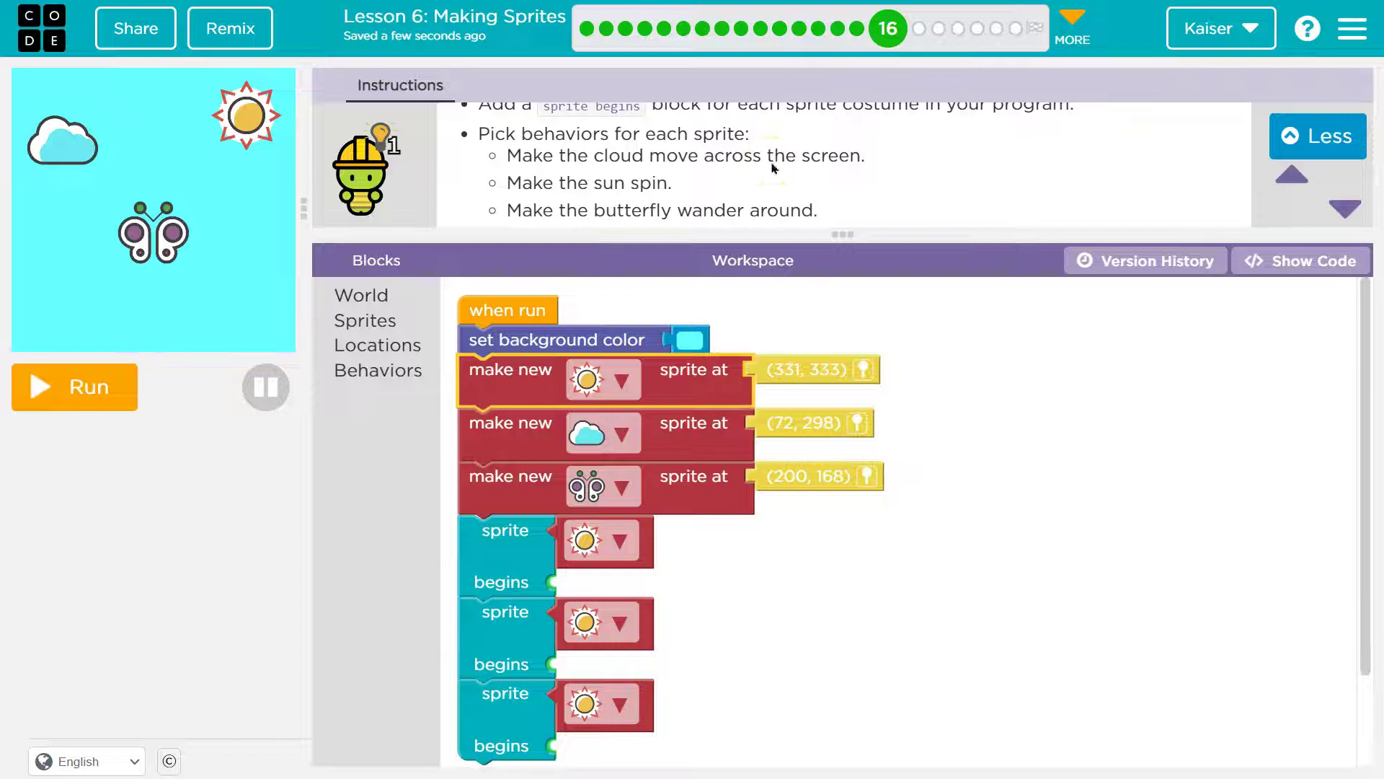
pyautogui.click(613, 536)
pyautogui.click(590, 576)
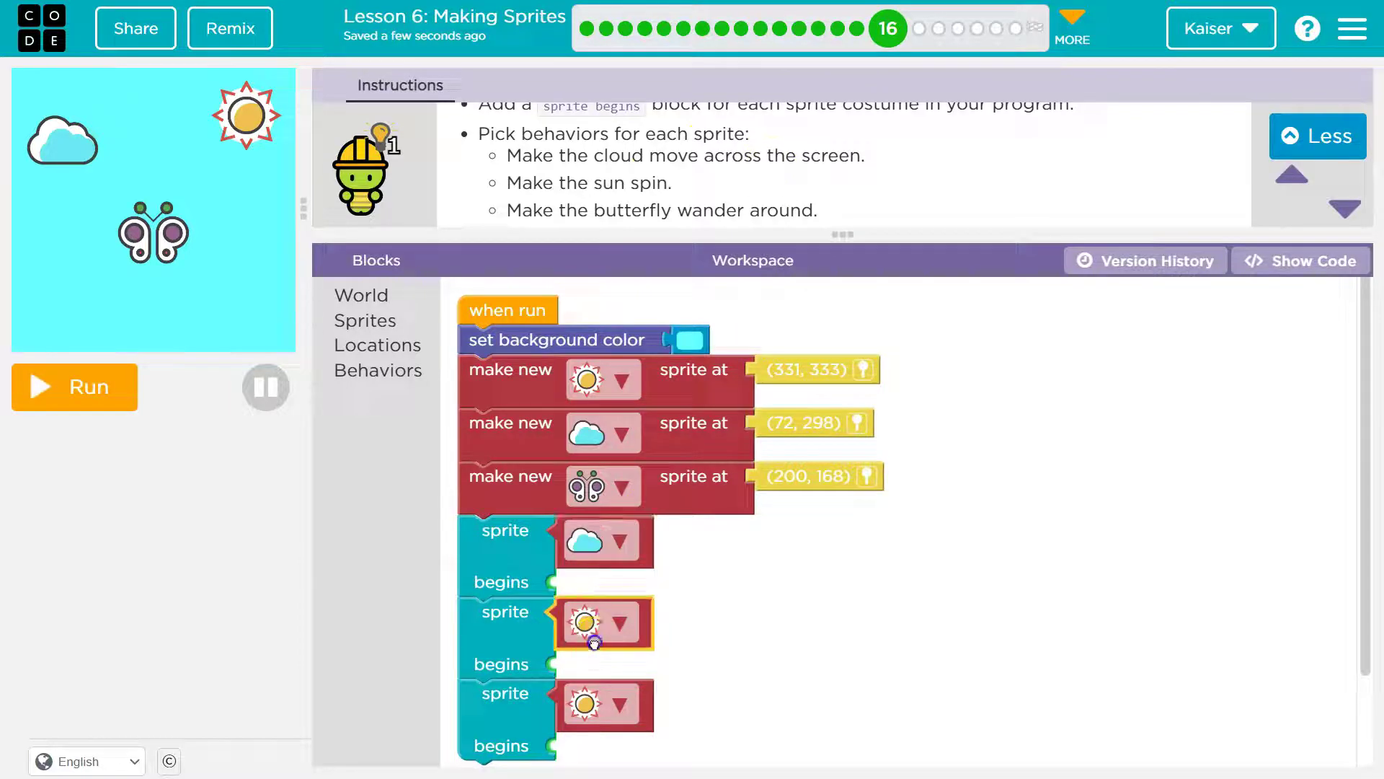
pyautogui.click(612, 625)
pyautogui.click(579, 715)
pyautogui.click(584, 617)
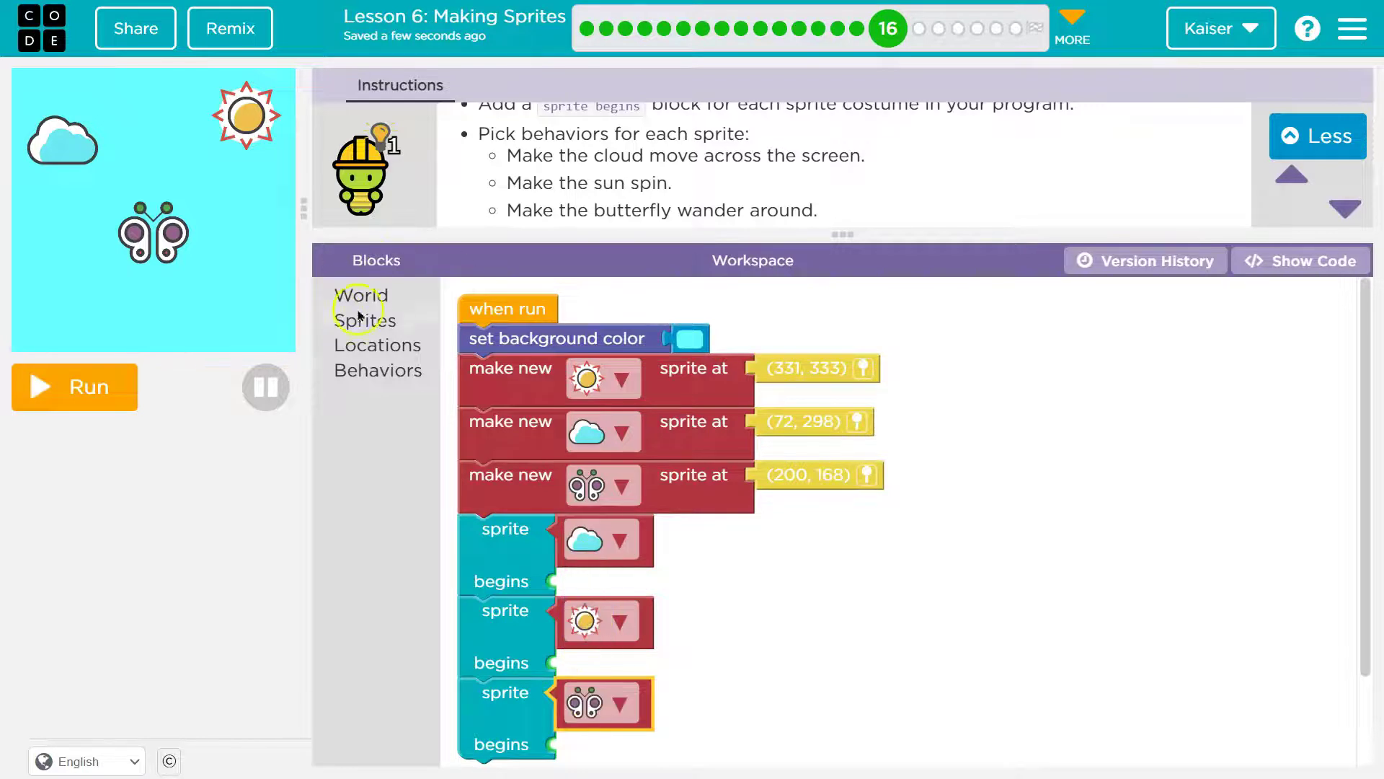
# Give the cloud moving east, the sun spinning left and the butterfly wandering, then run and reset
pyautogui.click(367, 374)
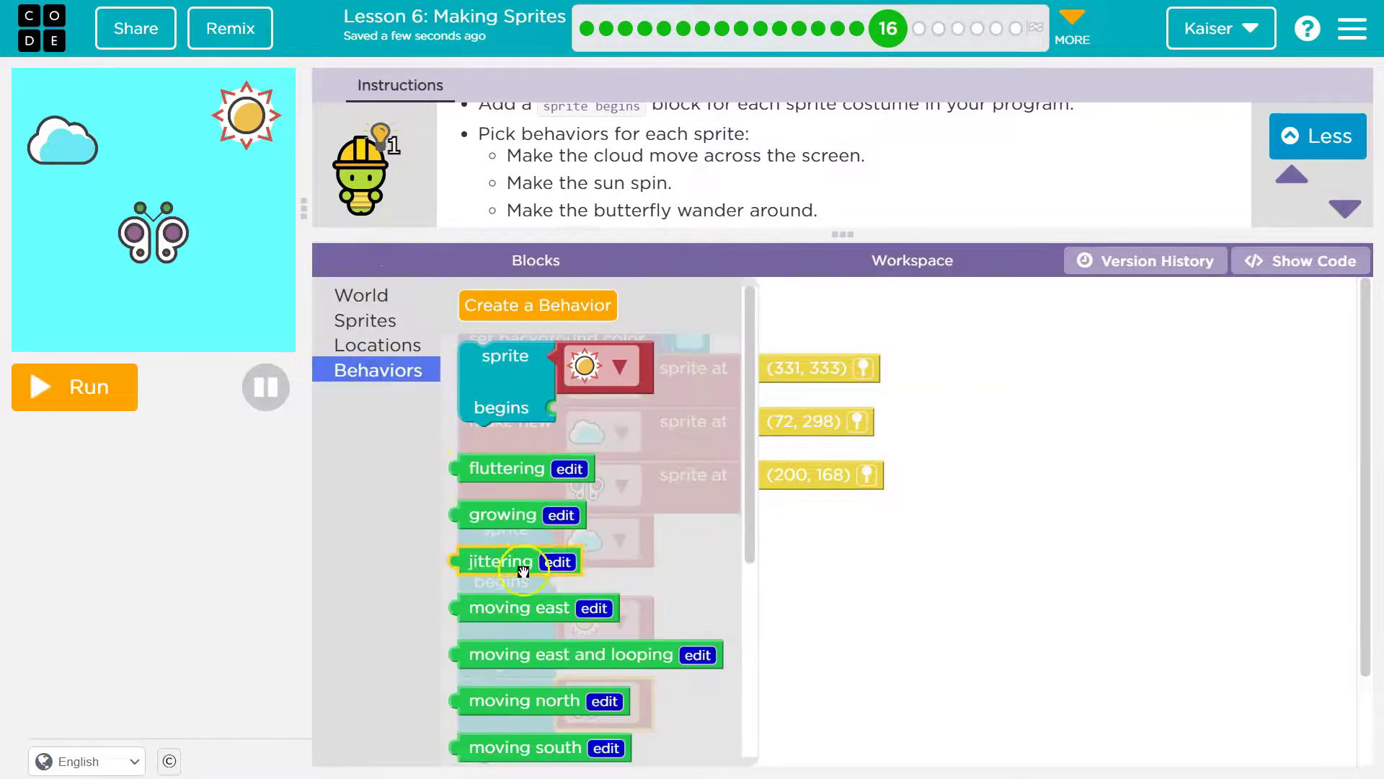
pyautogui.moveTo(514, 605)
pyautogui.mouseDown()
pyautogui.moveTo(584, 637)
pyautogui.moveTo(574, 578)
pyautogui.mouseUp()
pyautogui.click(378, 370)
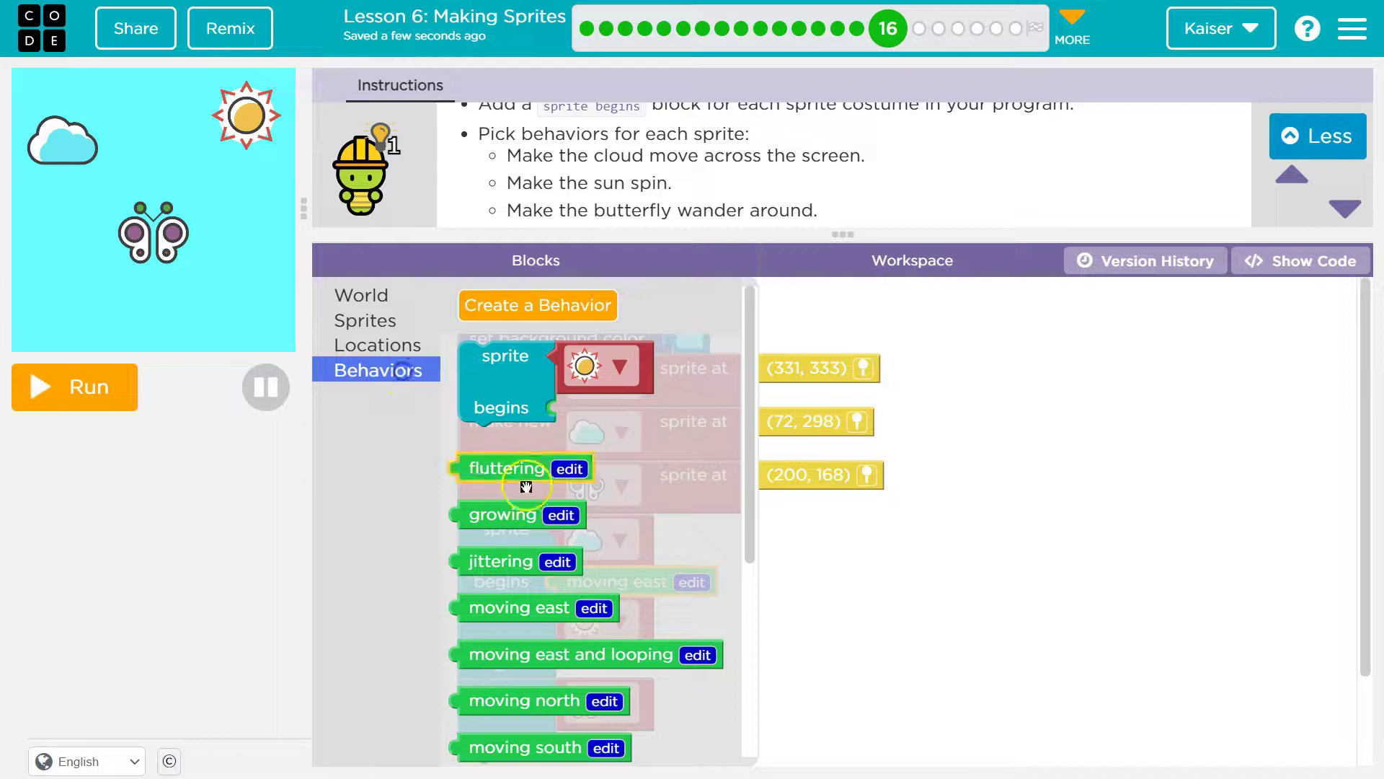
pyautogui.scroll(-3, 547, 541)
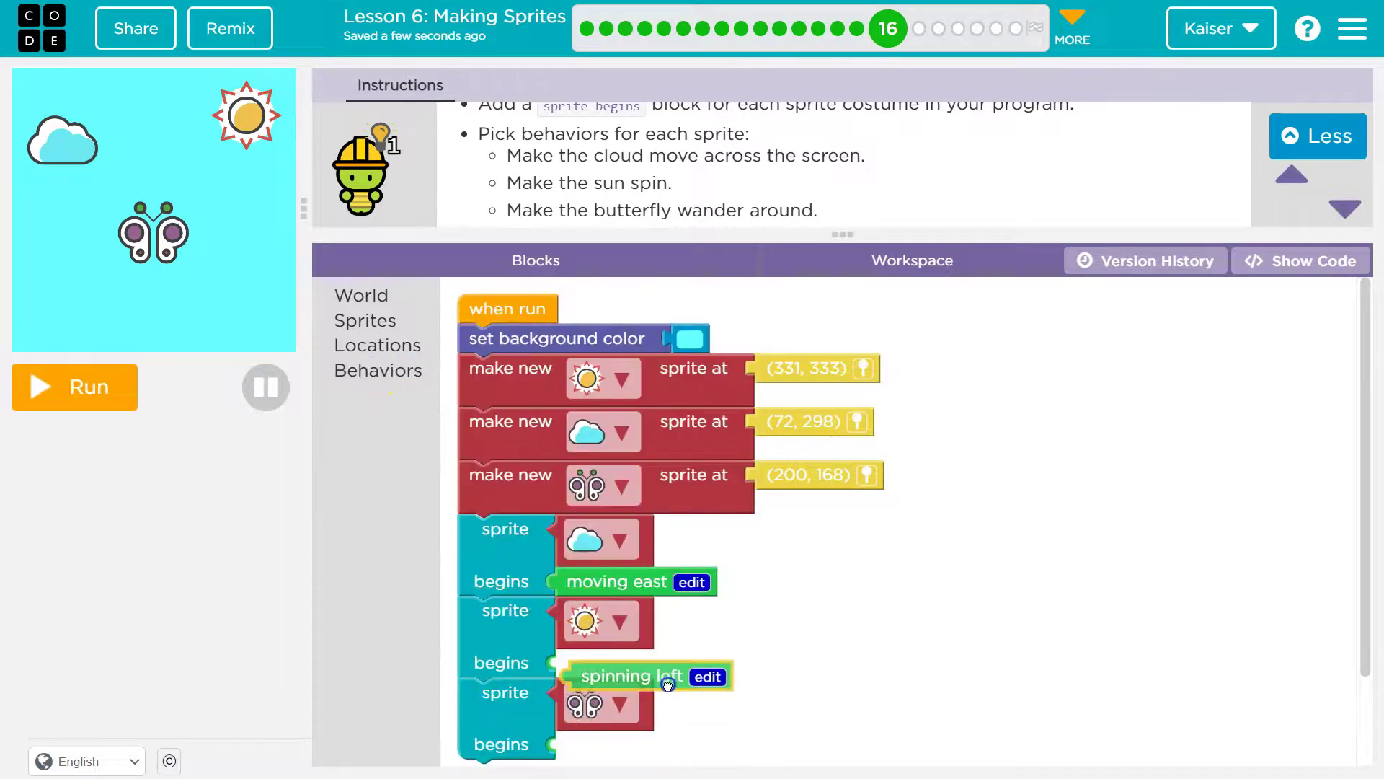
pyautogui.moveTo(553, 612); pyautogui.dragTo(638, 668)
pyautogui.click(378, 371)
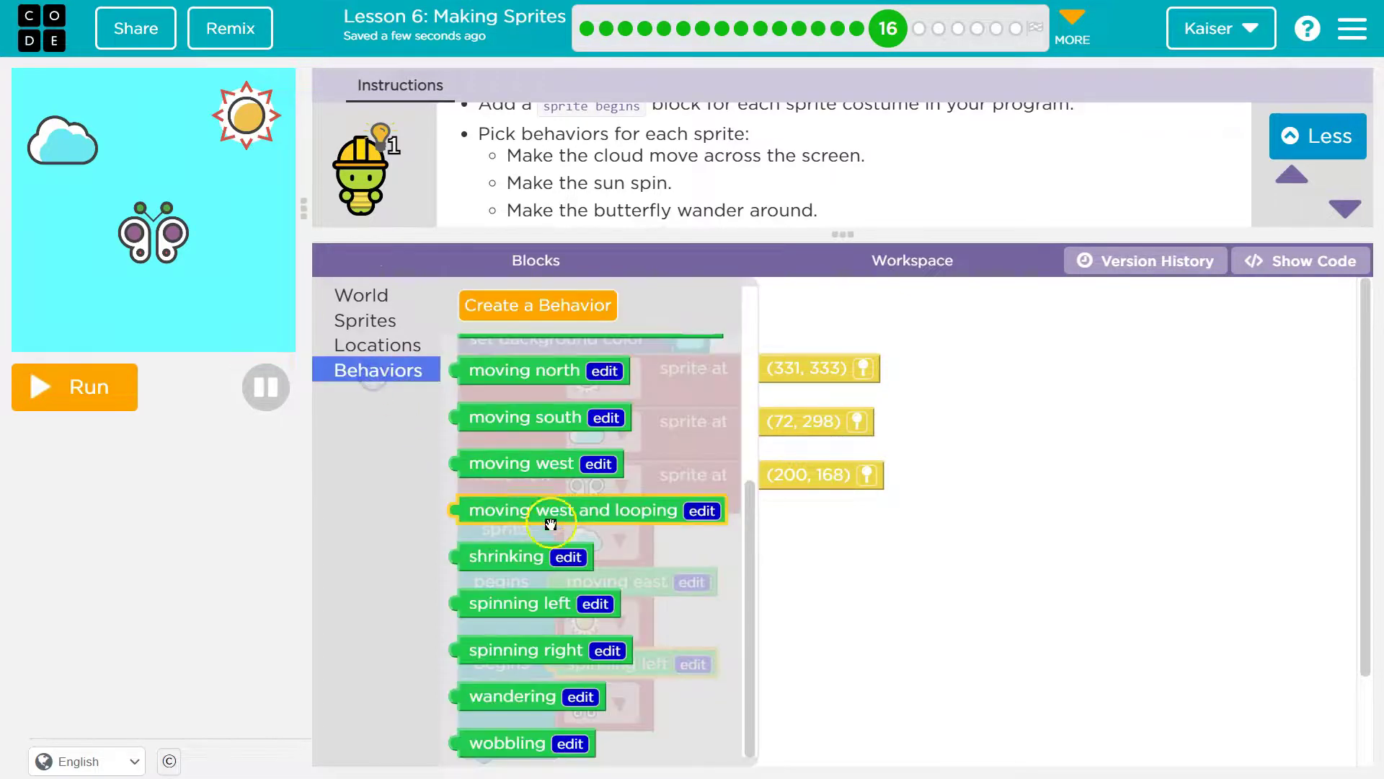
pyautogui.moveTo(547, 697); pyautogui.dragTo(638, 735)
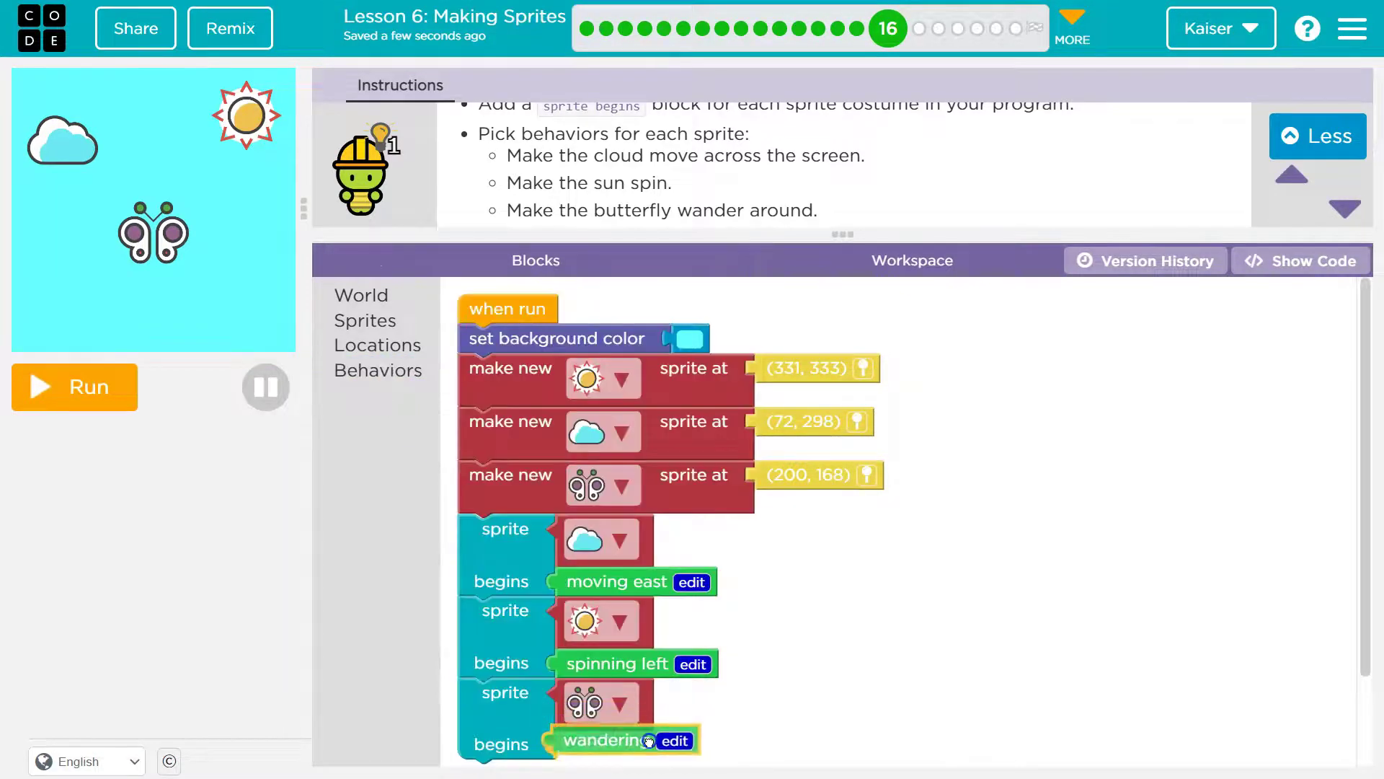
pyautogui.click(86, 387)
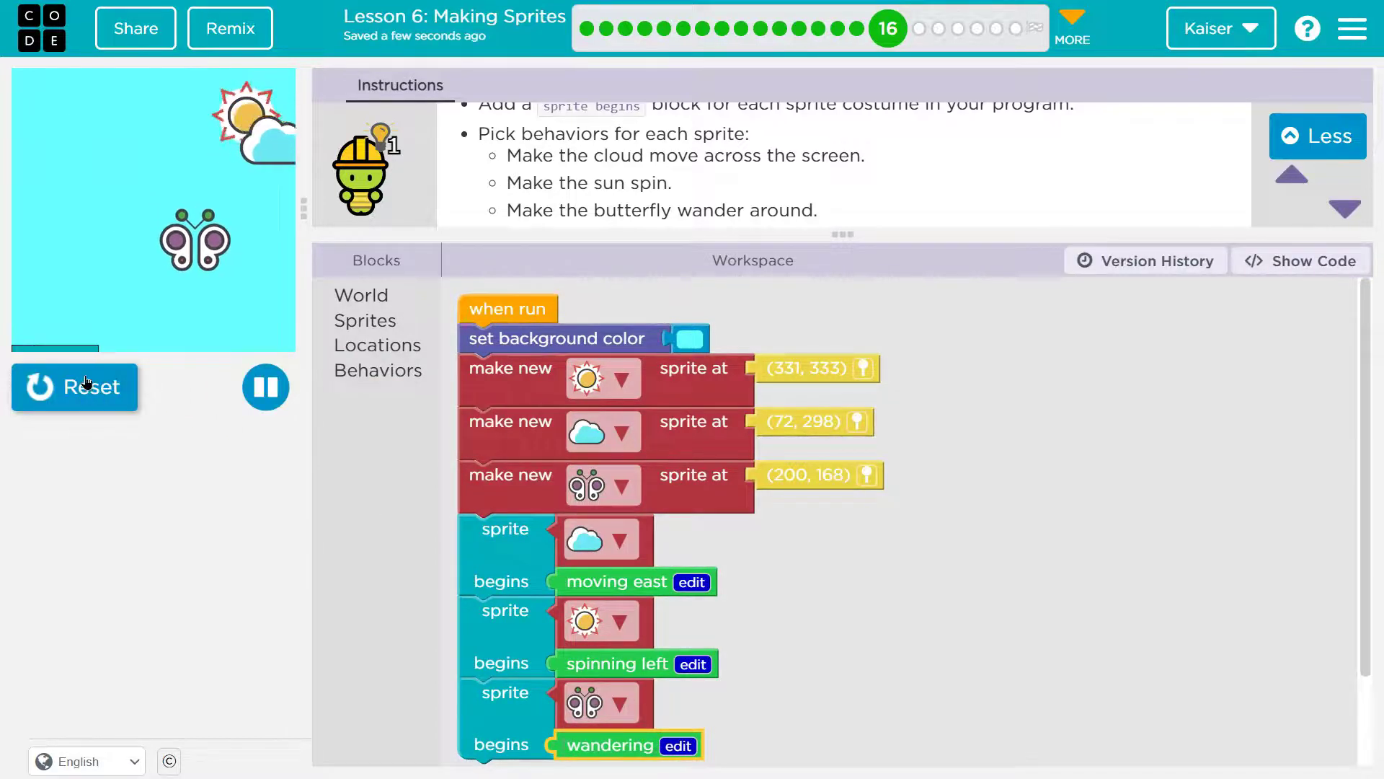
pyautogui.click(88, 386)
pyautogui.scroll(-1, 520, 209)
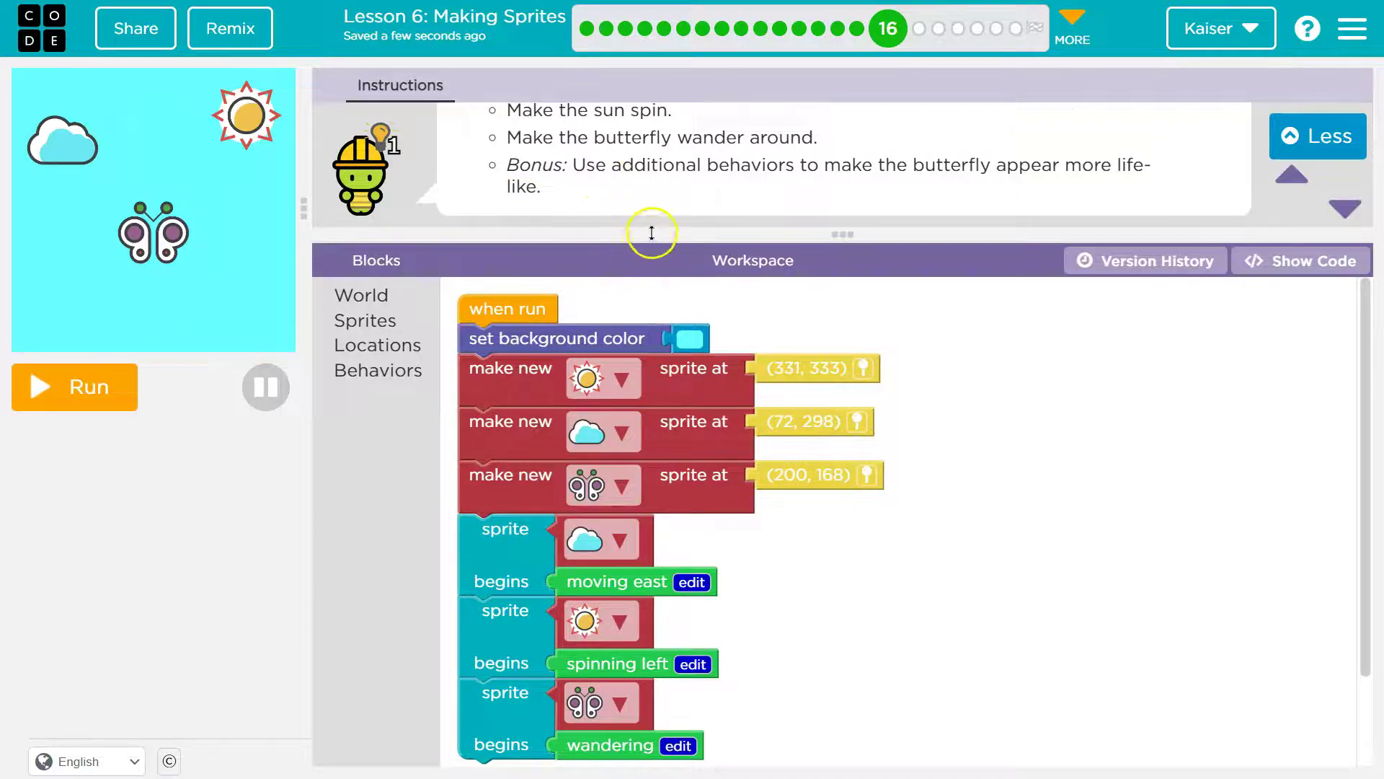
# Add a fourth begins block with the butterfly costume and fluttering, then run the program
pyautogui.moveTo(653, 233); pyautogui.dragTo(649, 181)
pyautogui.scroll(-2, 673, 393)
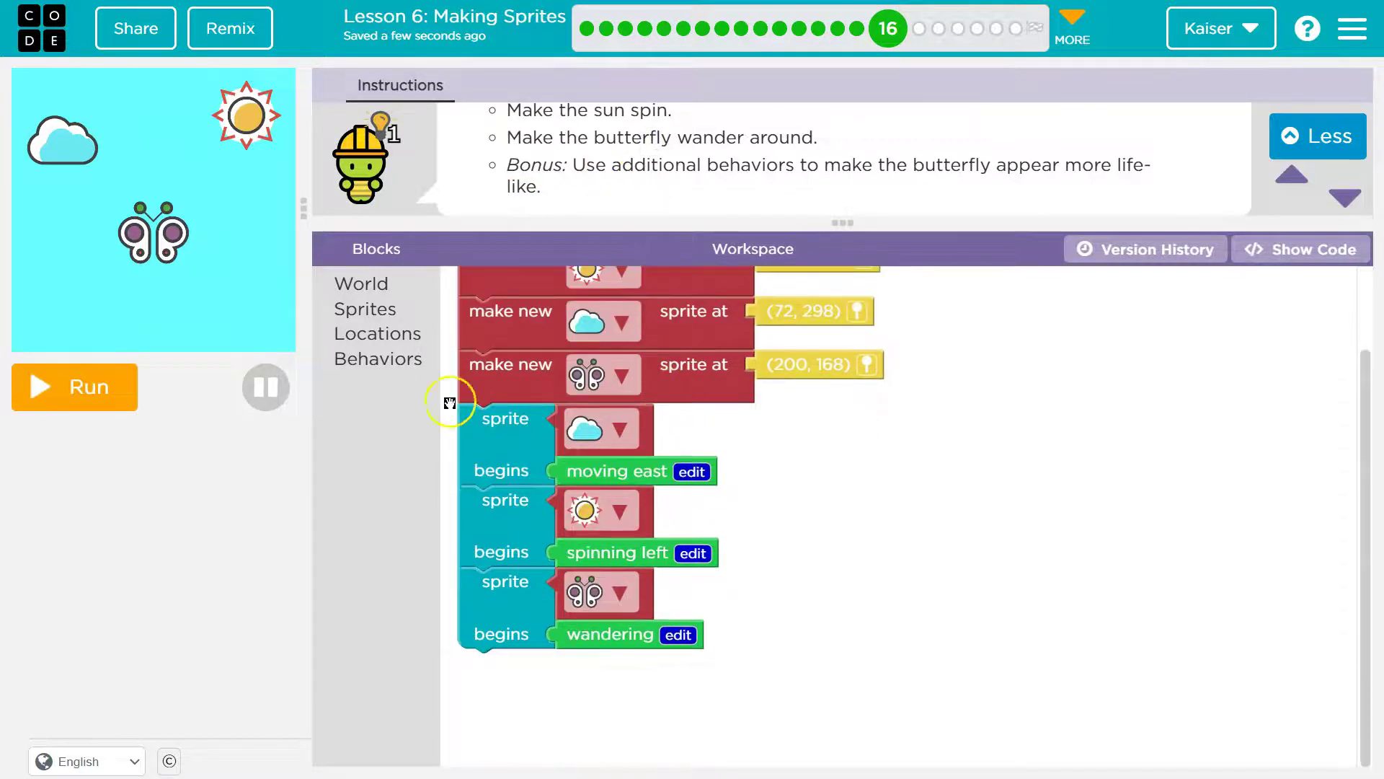
pyautogui.click(373, 361)
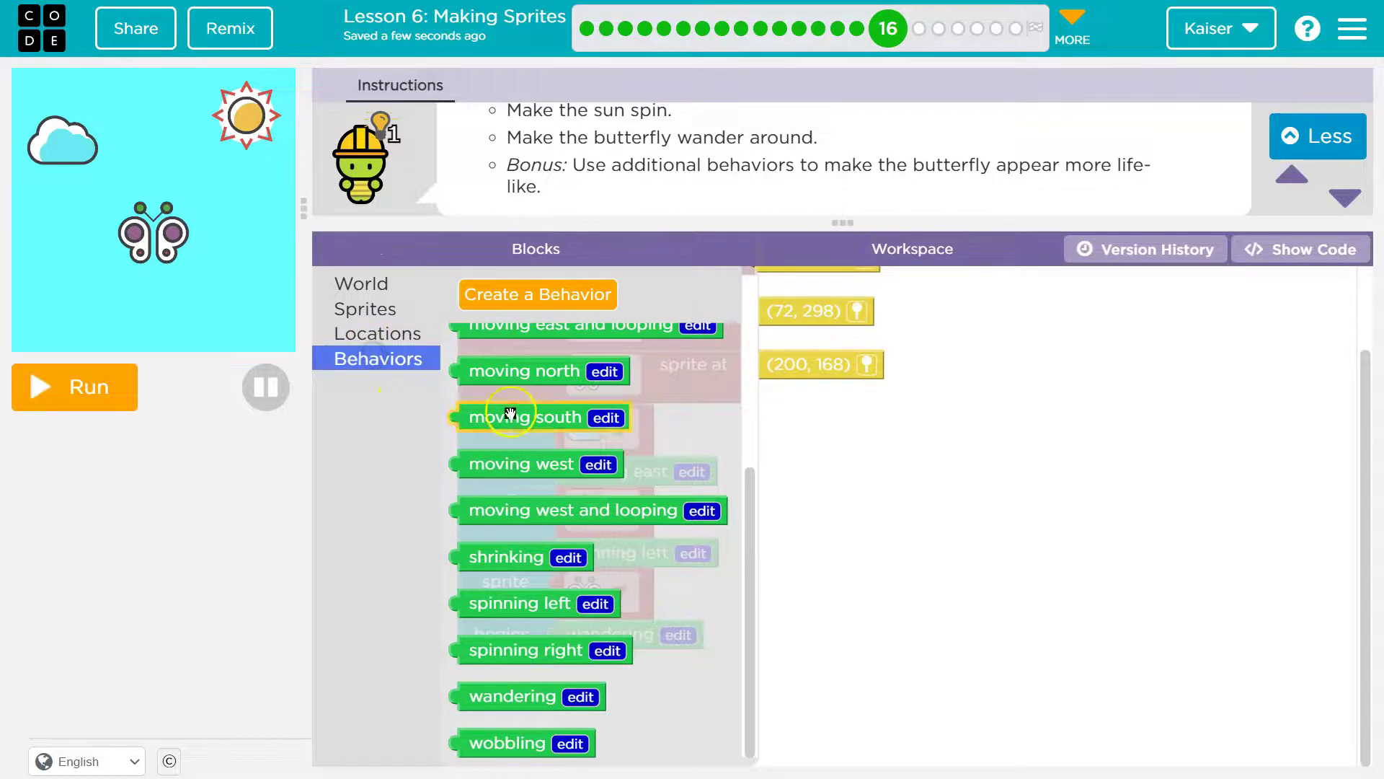
pyautogui.scroll(3, 495, 415)
pyautogui.moveTo(476, 363)
pyautogui.mouseDown()
pyautogui.moveTo(523, 538)
pyautogui.moveTo(474, 672)
pyautogui.mouseUp()
pyautogui.click(584, 663)
pyautogui.click(586, 750)
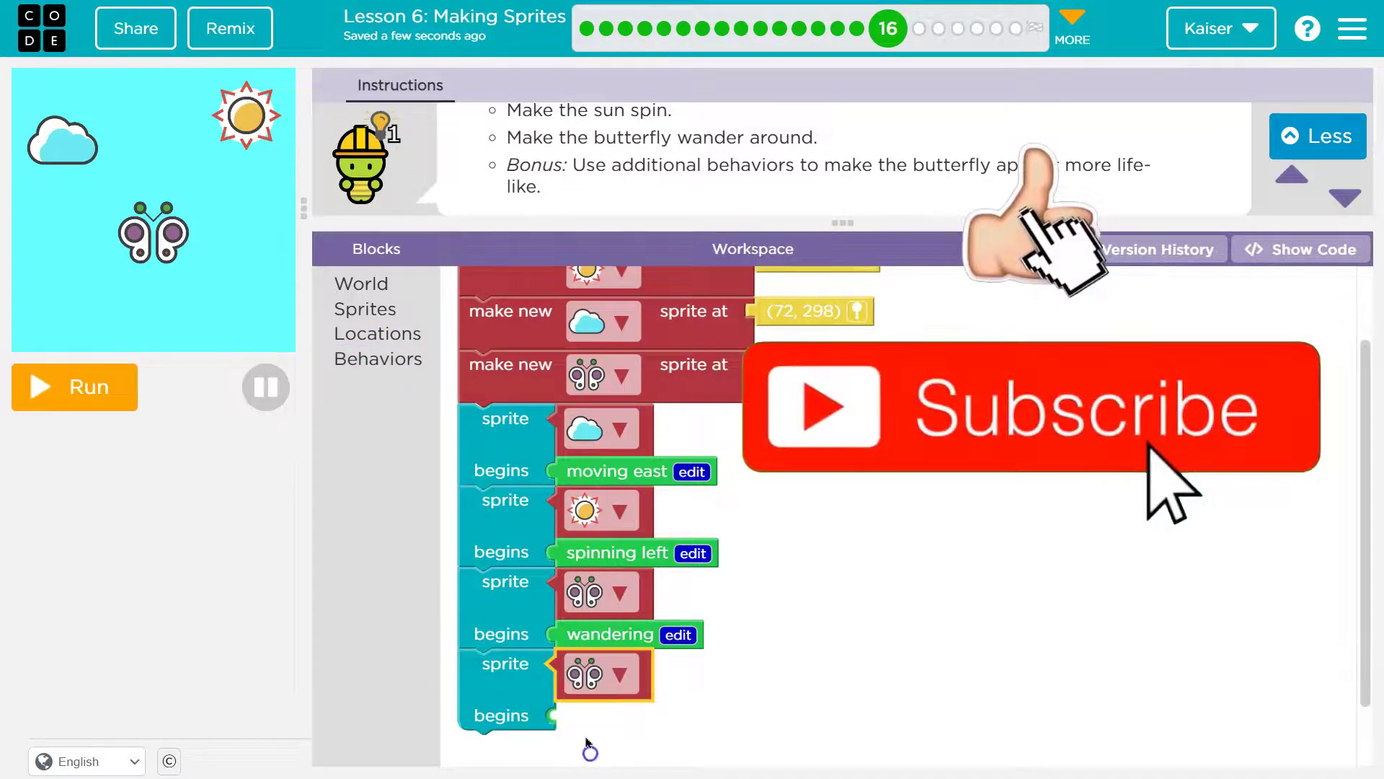
pyautogui.click(396, 358)
pyautogui.scroll(-5, 541, 656)
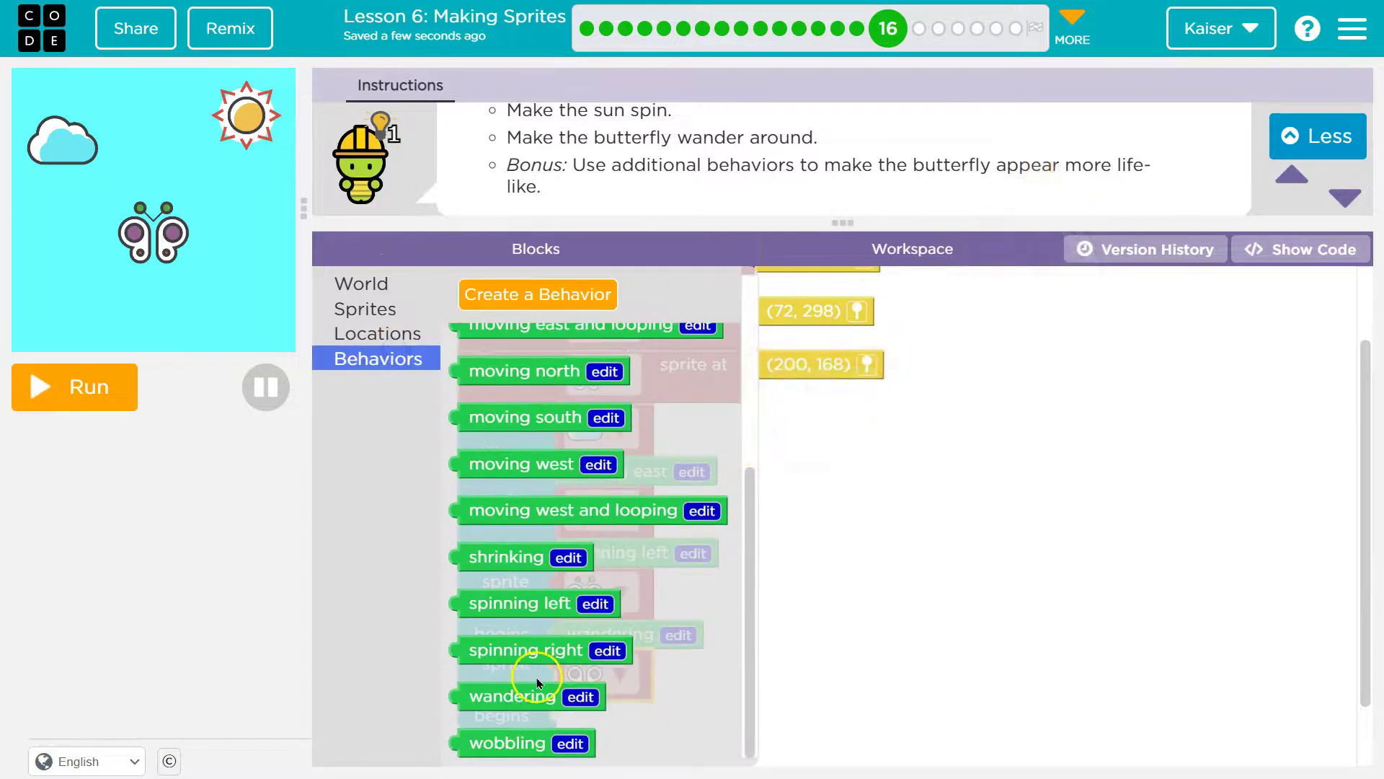
pyautogui.scroll(5, 523, 444)
pyautogui.moveTo(522, 442); pyautogui.dragTo(616, 703)
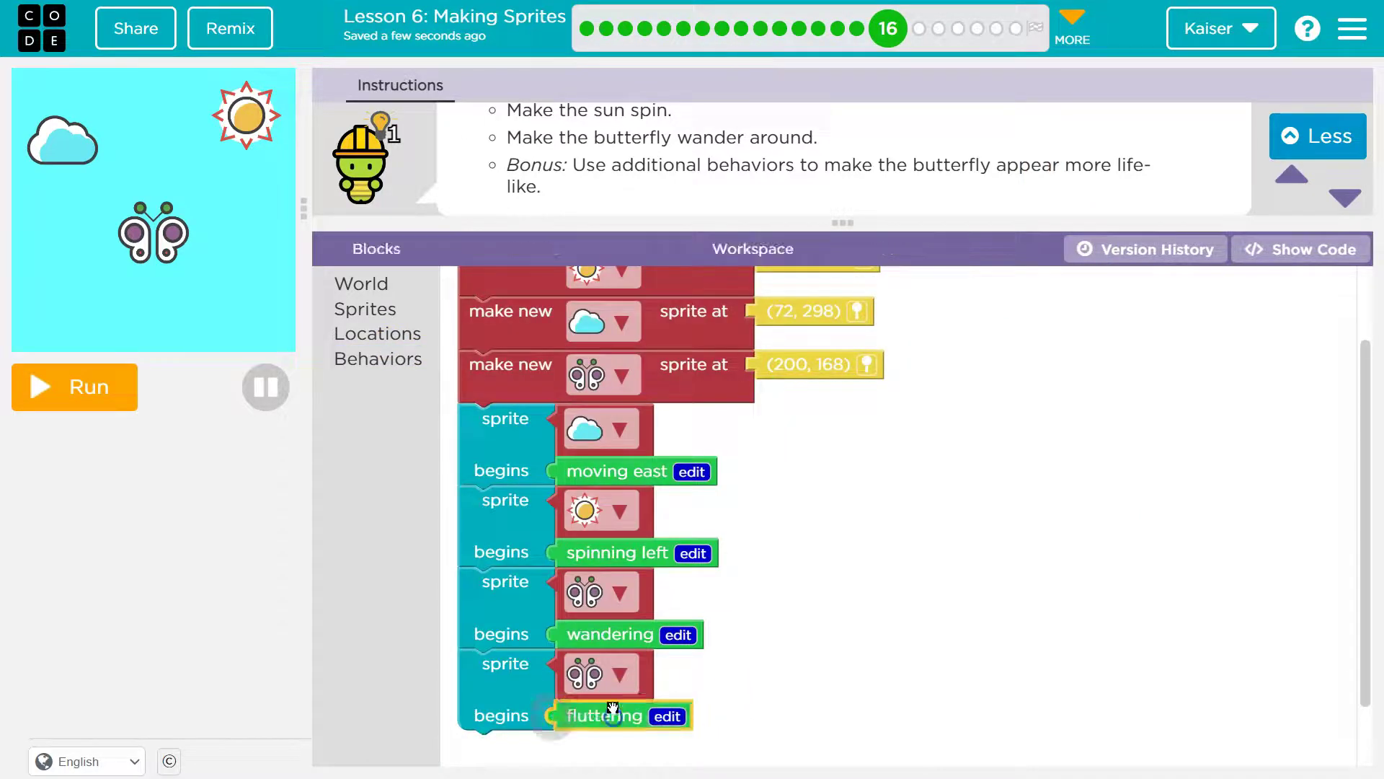
pyautogui.scroll(2, 598, 489)
pyautogui.click(109, 387)
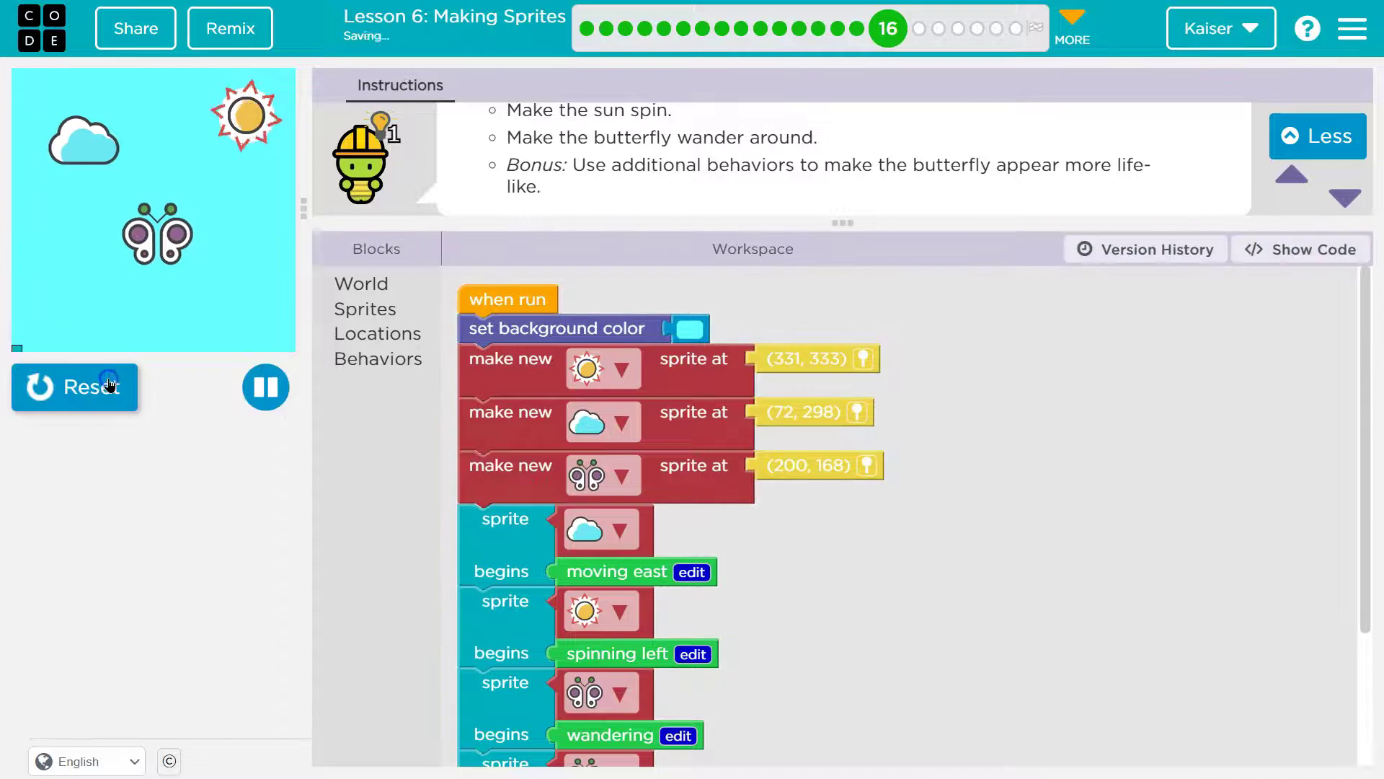